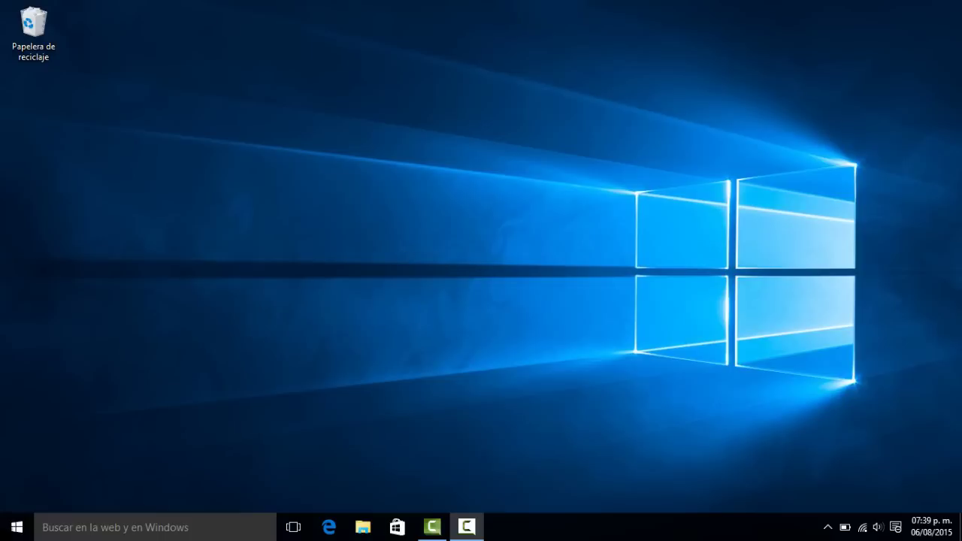
- Open the Windows search pane to check whether Cortana is available, and close it
{"action": "left_click", "coordinate": [95, 527]}
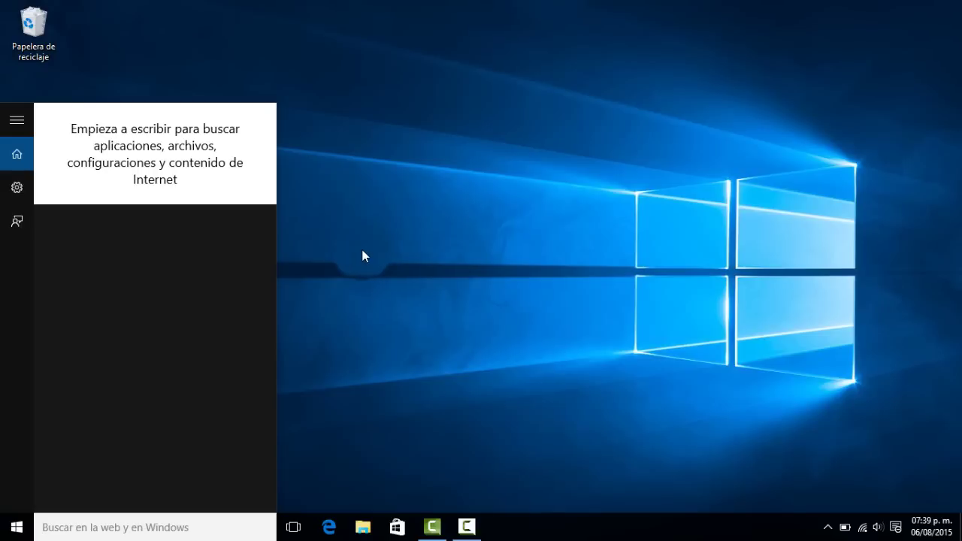
{"action": "left_click", "coordinate": [386, 274]}
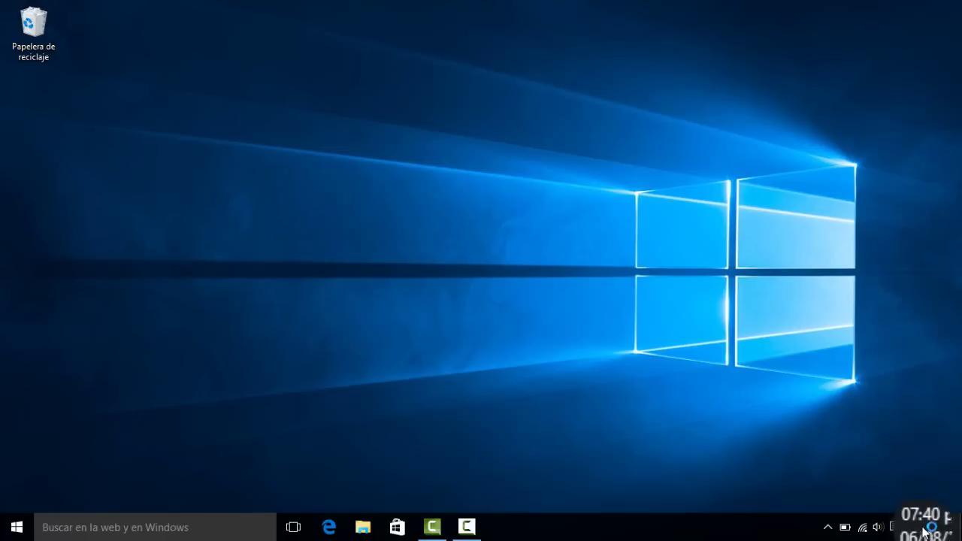
- Open the date and time settings from the clock and switch to the Región e idioma page
{"action": "mouse_move", "coordinate": [927, 530]}
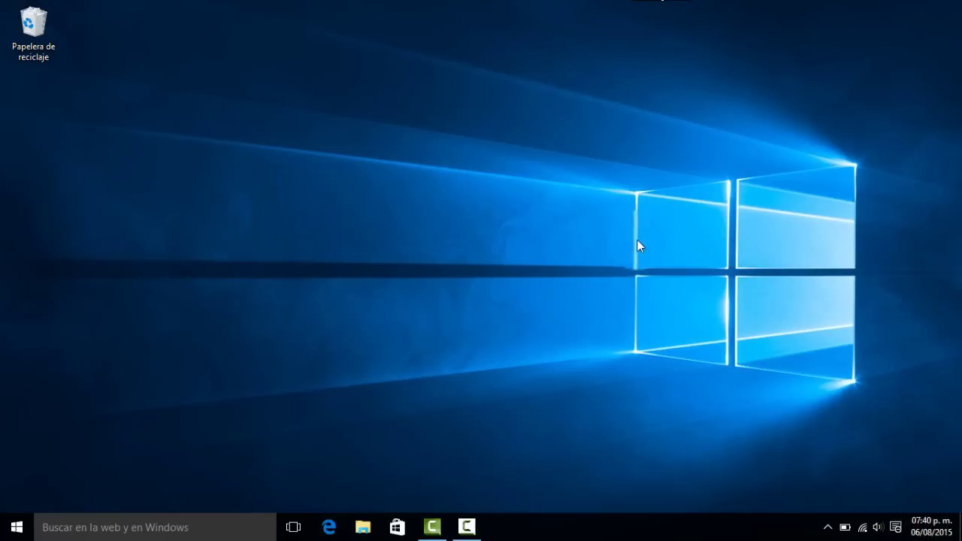
{"action": "key", "text": "super+alt+d"}
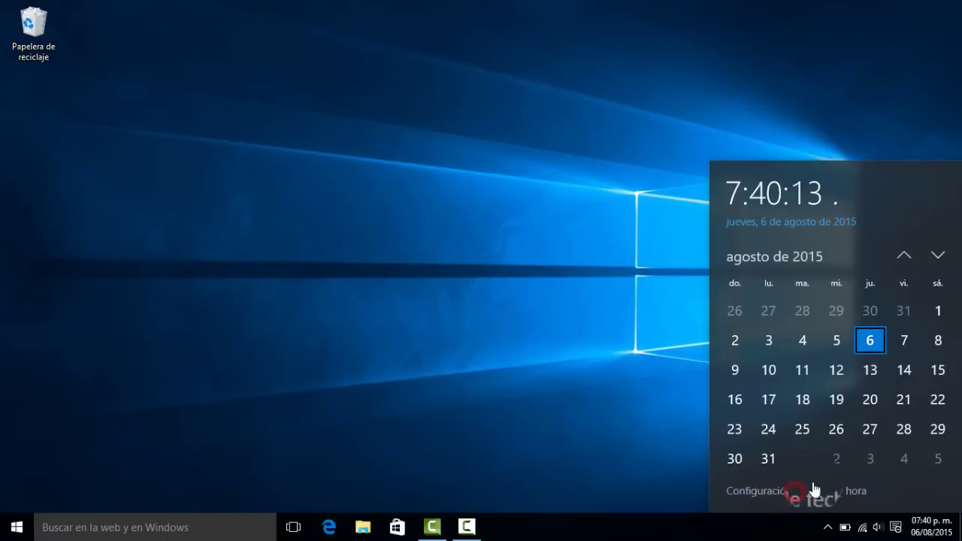
{"action": "key", "text": "super+i"}
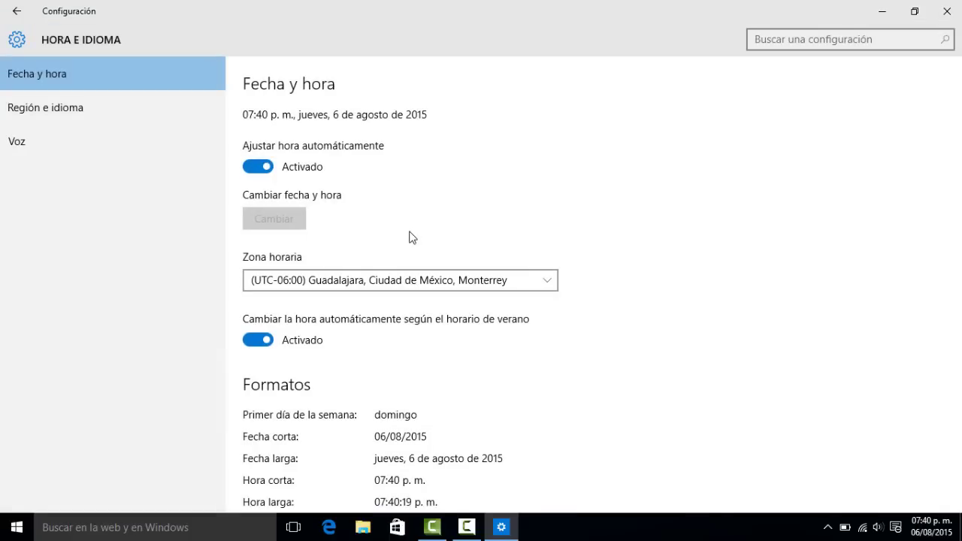
{"action": "left_click", "coordinate": [83, 106]}
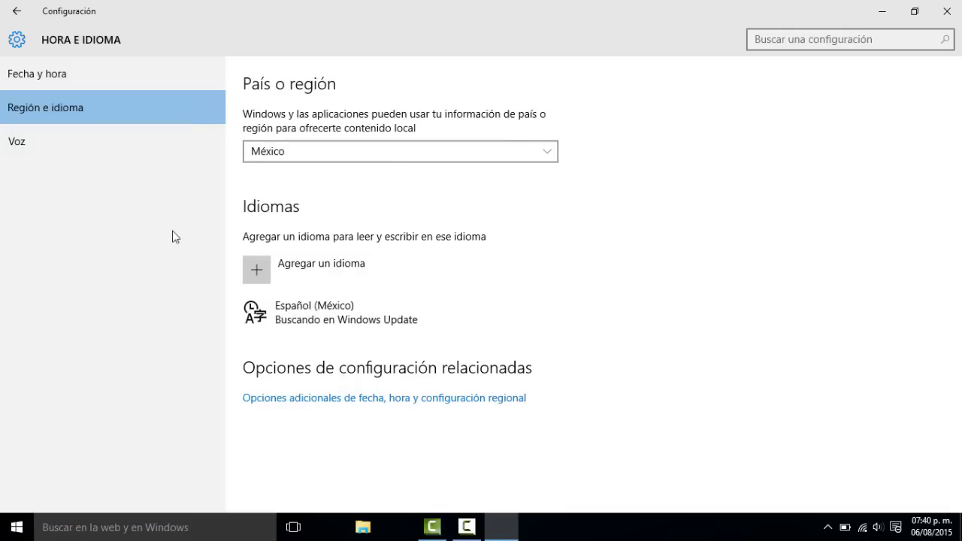
- Add the language Español (España) to the Windows languages
{"action": "left_click", "coordinate": [258, 273]}
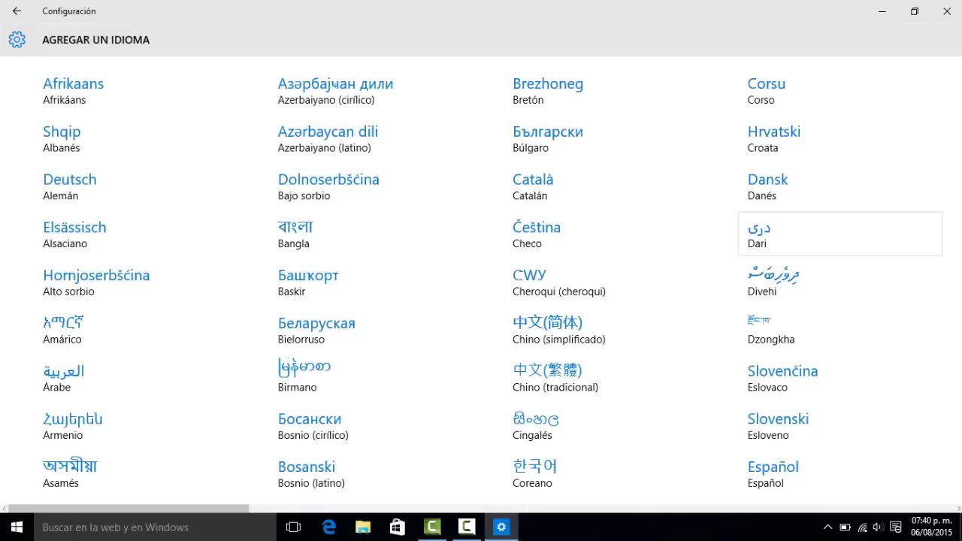
{"action": "scroll", "coordinate": [826, 233], "scroll_direction": "right", "scroll_amount": 3}
{"action": "scroll", "coordinate": [826, 233], "scroll_direction": "left", "scroll_amount": 3}
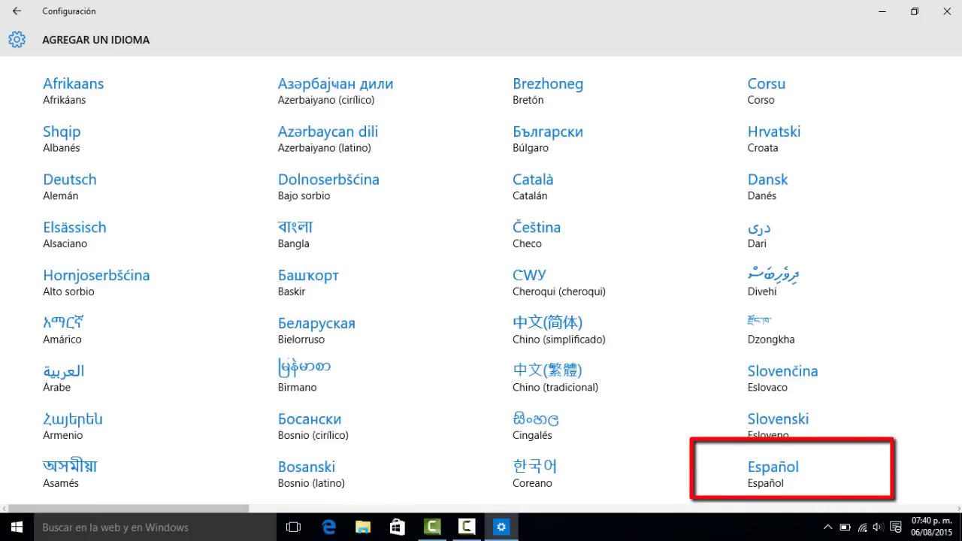
{"action": "left_click", "coordinate": [773, 474]}
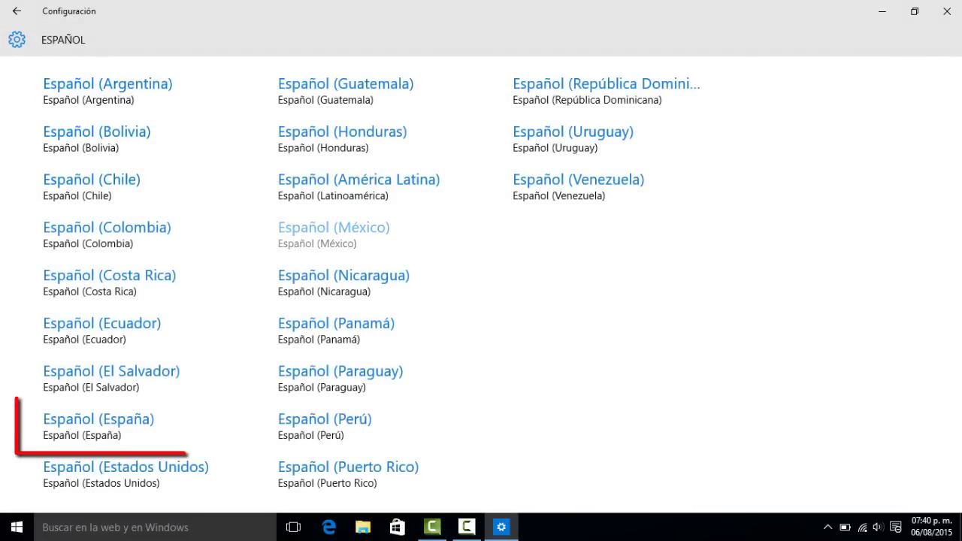
{"action": "left_click", "coordinate": [121, 420]}
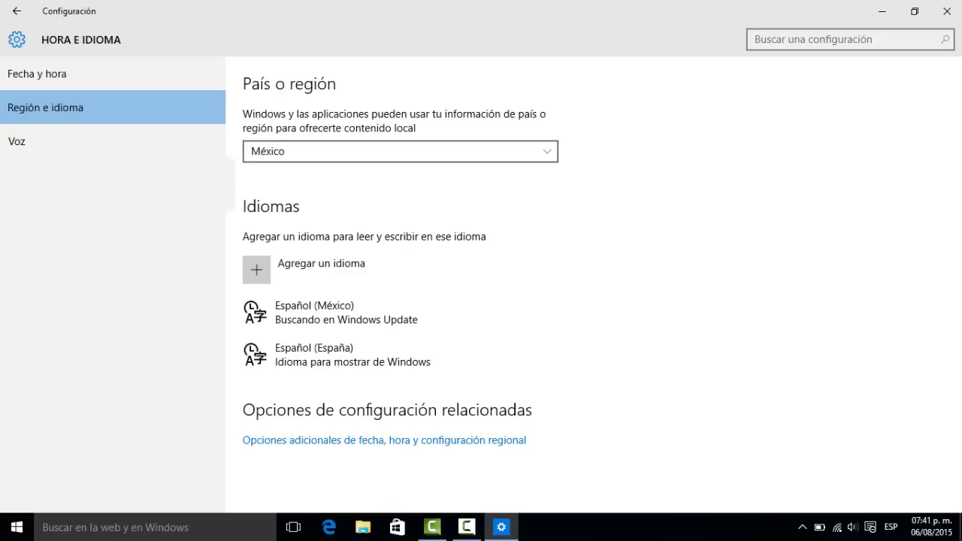
- Set the country or region to España
{"action": "left_click", "coordinate": [400, 151]}
{"action": "left_click", "coordinate": [286, 150]}
{"action": "left_click", "coordinate": [399, 151]}
{"action": "scroll", "coordinate": [398, 226], "scroll_direction": "up", "scroll_amount": 3}
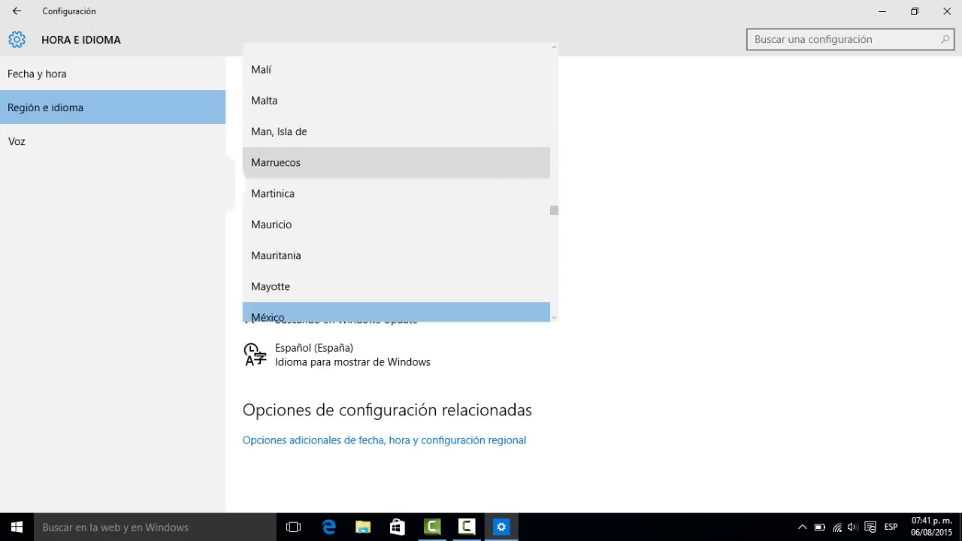
{"action": "scroll", "coordinate": [399, 226], "scroll_direction": "up", "scroll_amount": 15}
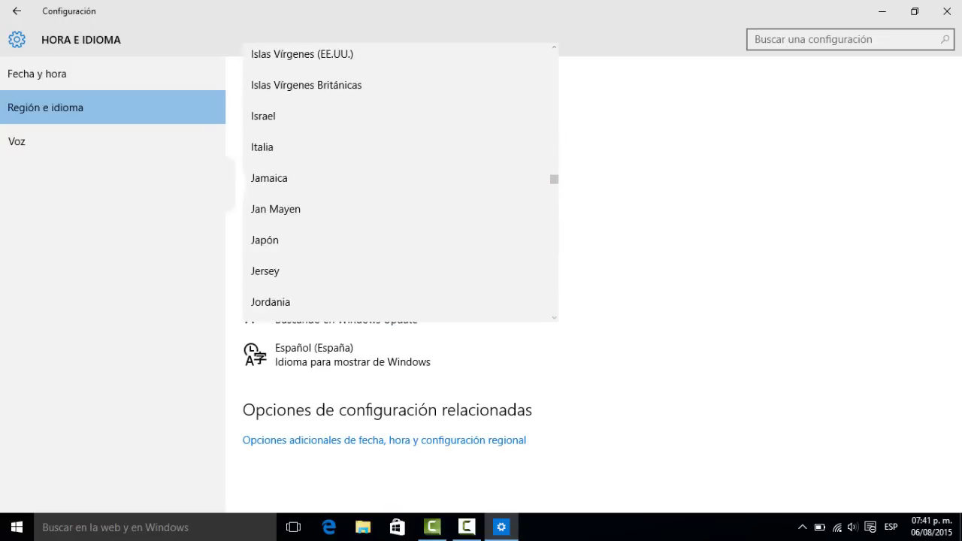
{"action": "scroll", "coordinate": [400, 181], "scroll_direction": "up", "scroll_amount": 15}
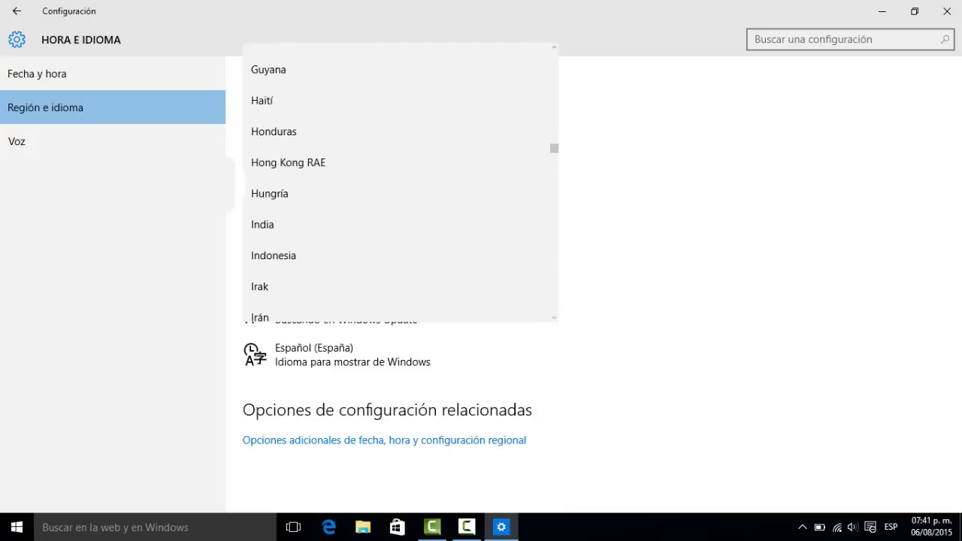
{"action": "scroll", "coordinate": [400, 181], "scroll_direction": "up", "scroll_amount": 5}
{"action": "left_click", "coordinate": [400, 151]}
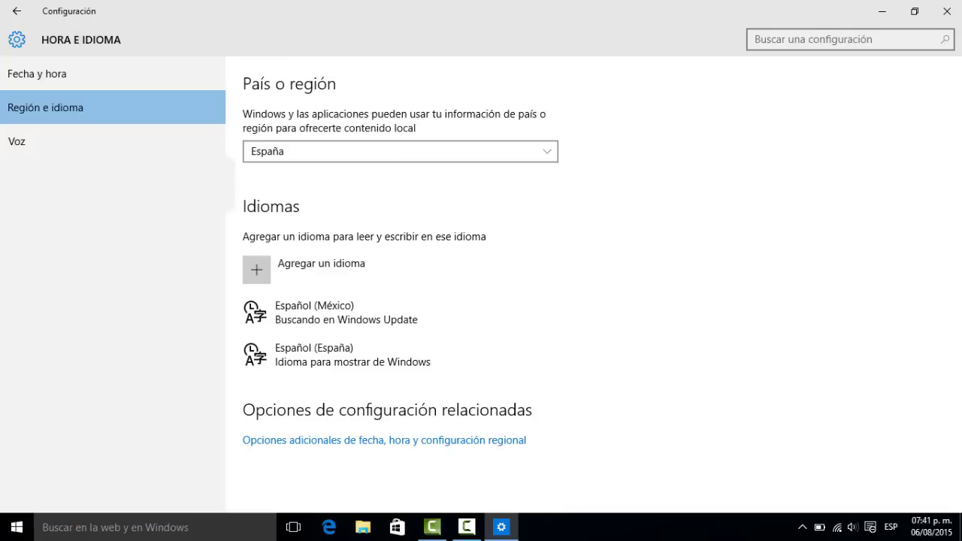
- Check the installed input languages and keyboards in the language switcher, and dismiss the list
{"action": "mouse_move", "coordinate": [891, 527]}
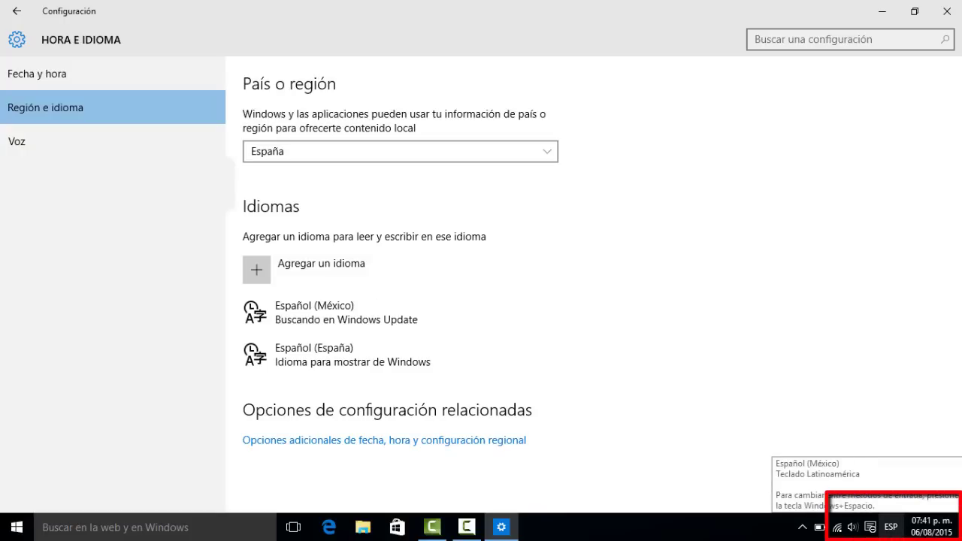
{"action": "left_click", "coordinate": [891, 527]}
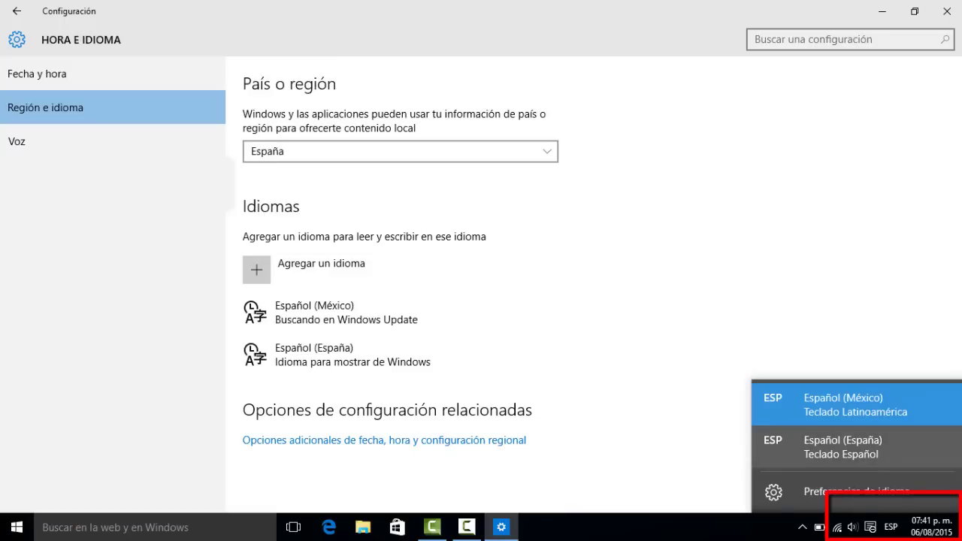
{"action": "key", "text": "Escape"}
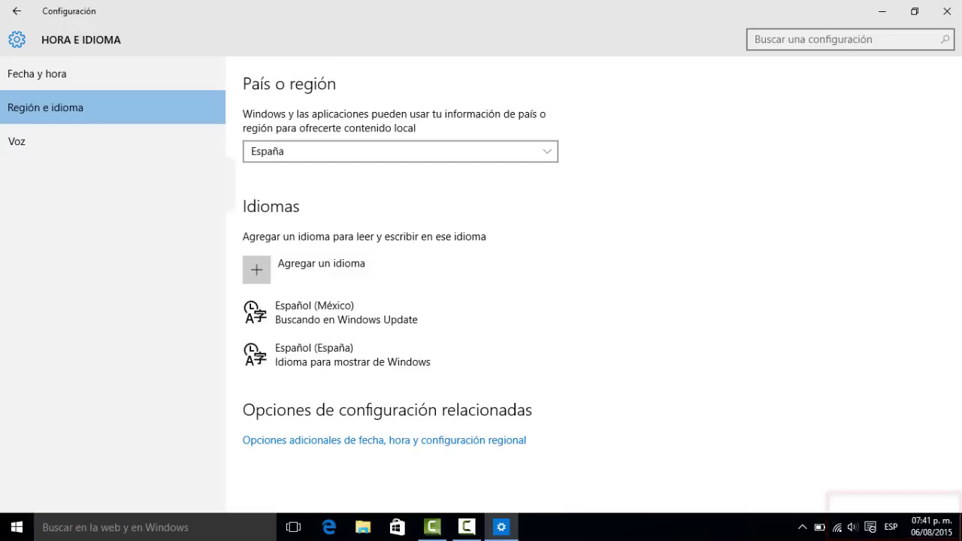
- Close the settings window and refresh the desktop
{"action": "left_click", "coordinate": [947, 11]}
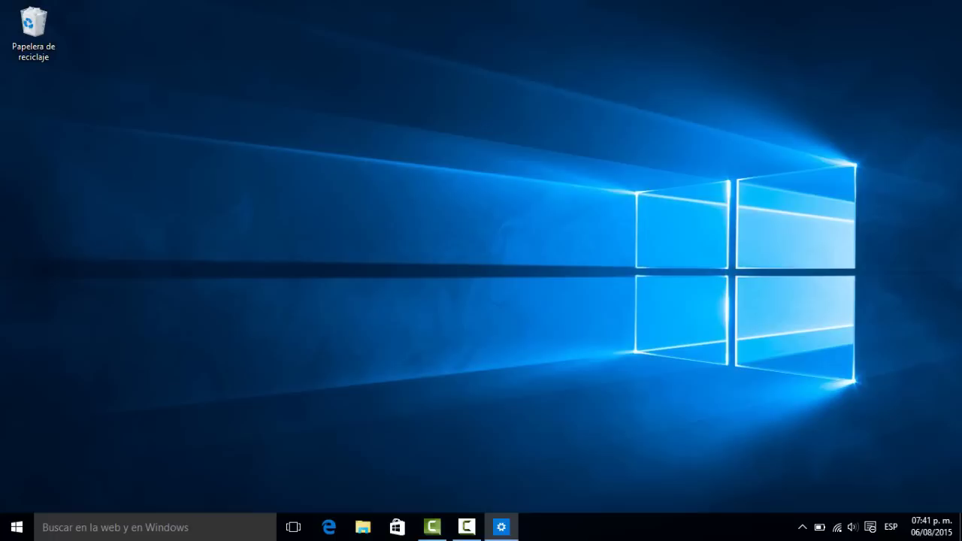
{"action": "right_click", "coordinate": [391, 216]}
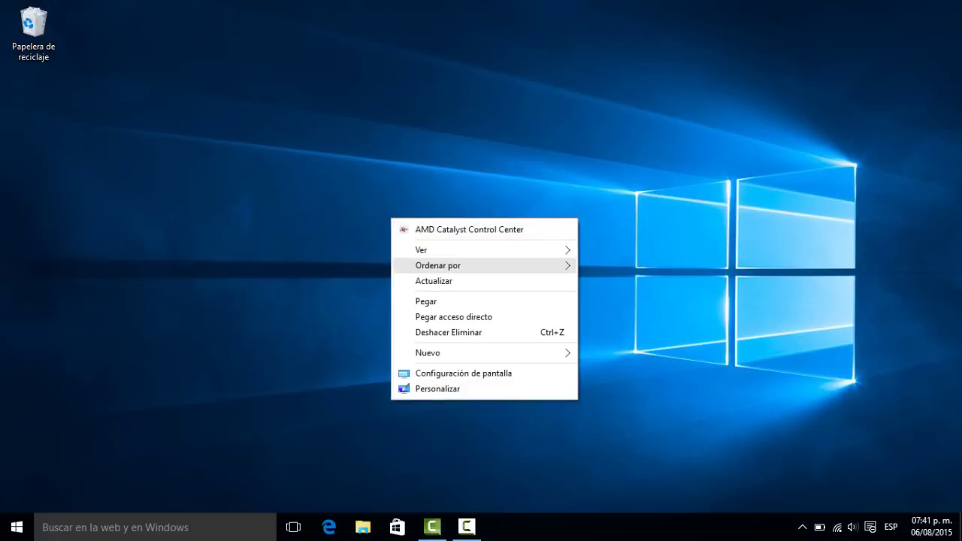
{"action": "left_click", "coordinate": [432, 279]}
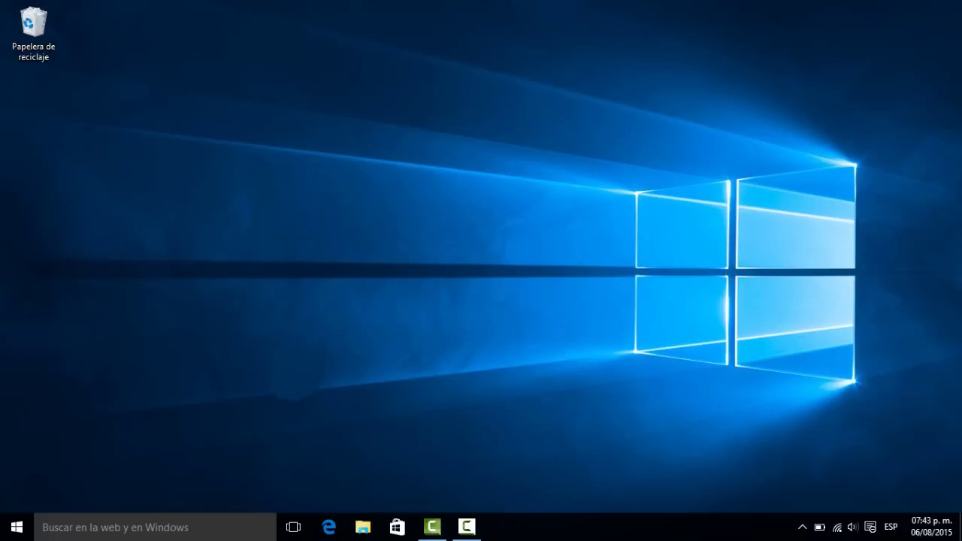
- Open Cortana's introduction from the search box and read through the list of things it can do
{"action": "left_click", "coordinate": [150, 527]}
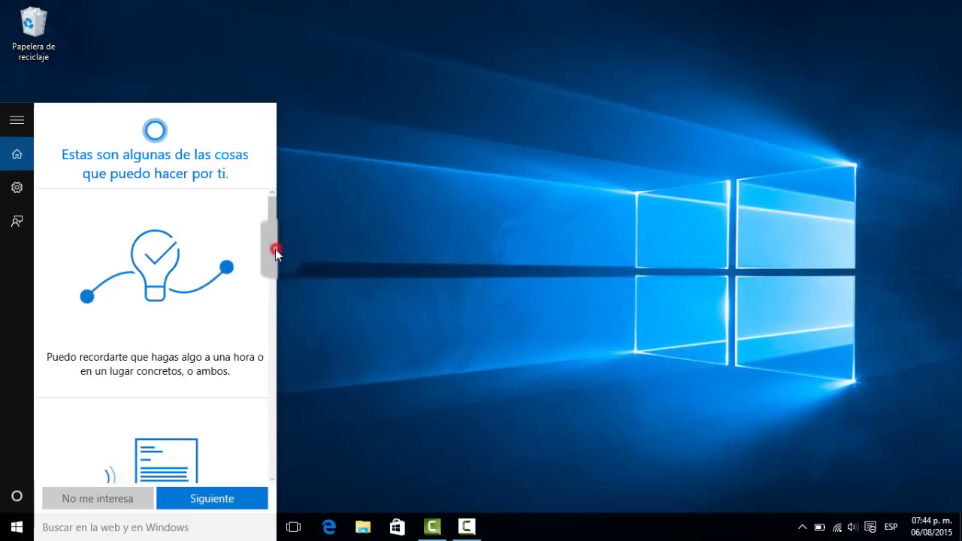
{"action": "left_click_drag", "start_coordinate": [275, 251], "coordinate": [272, 306]}
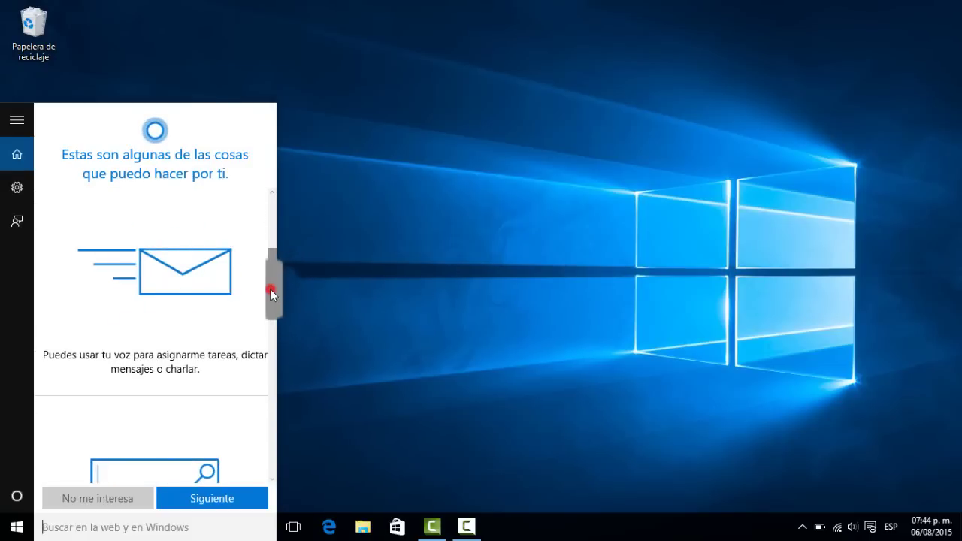
{"action": "left_click_drag", "start_coordinate": [270, 288], "coordinate": [276, 357]}
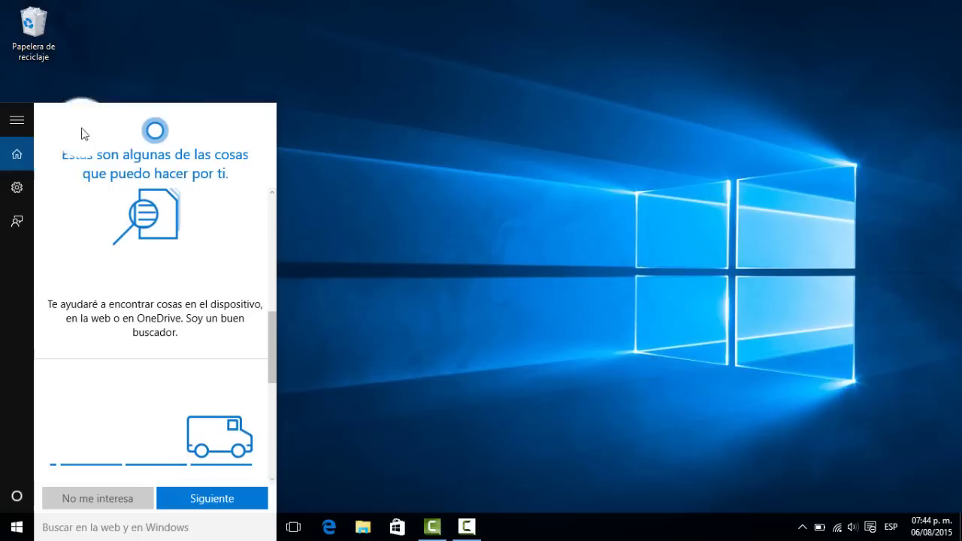
{"action": "left_click", "coordinate": [270, 332]}
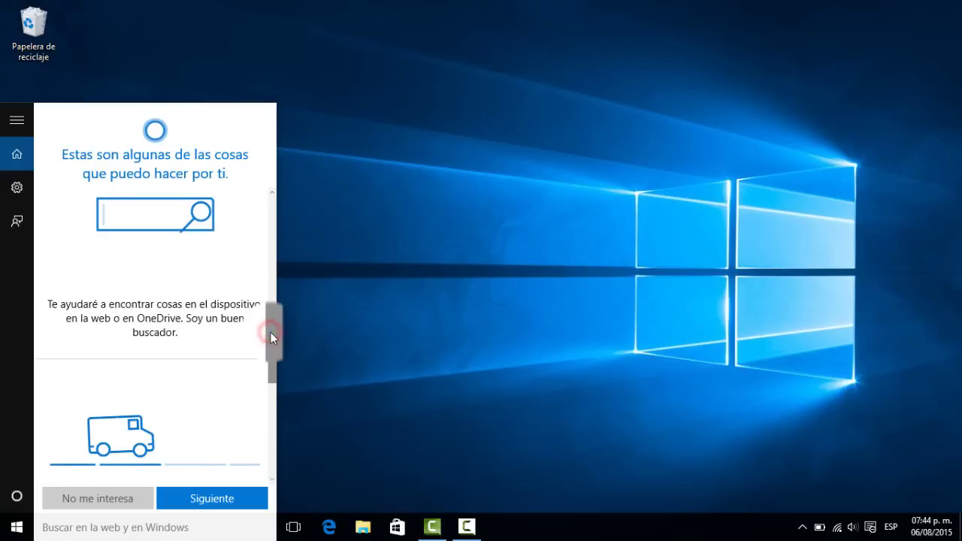
{"action": "left_click_drag", "start_coordinate": [271, 332], "coordinate": [279, 443]}
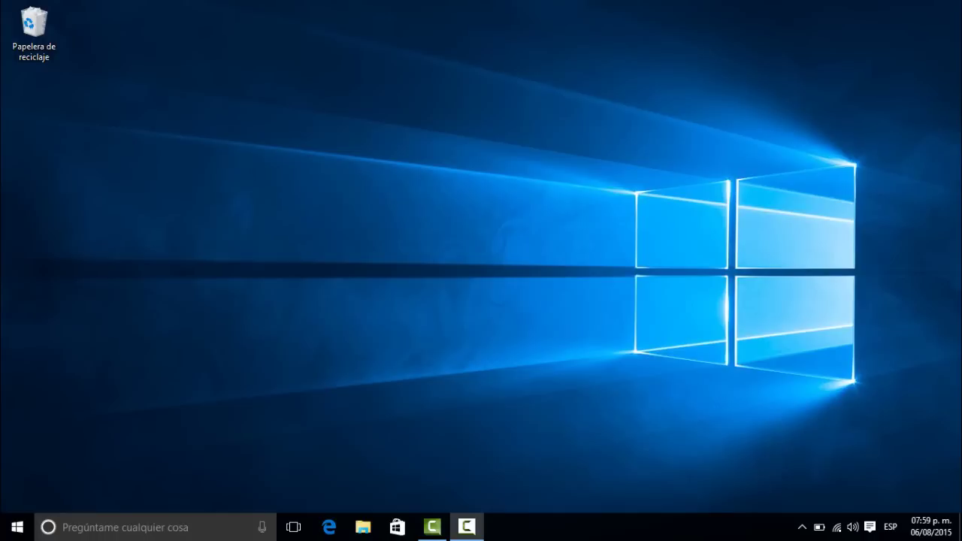
- Greet Cortana by voice with "Hola cortana." and close the reply
{"action": "left_click", "coordinate": [261, 528]}
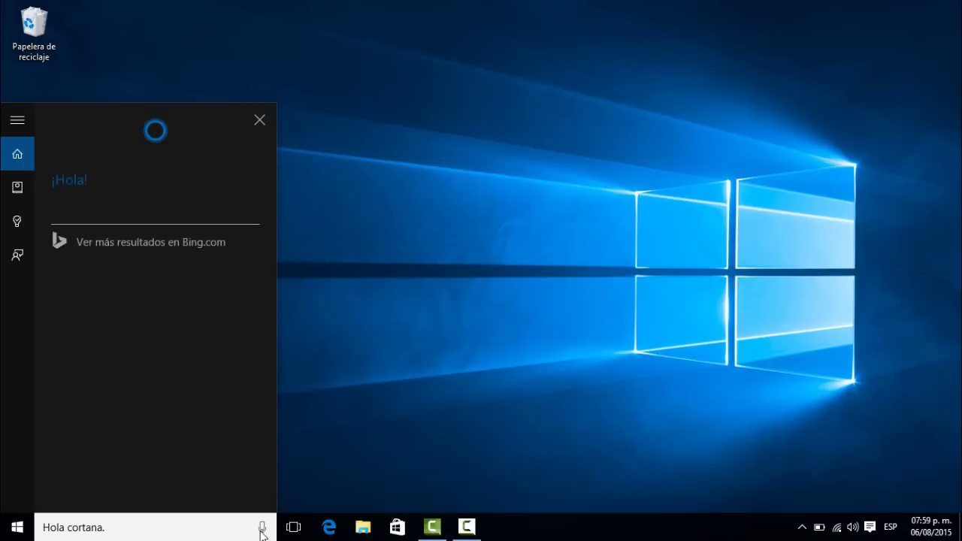
{"action": "left_click", "coordinate": [264, 124]}
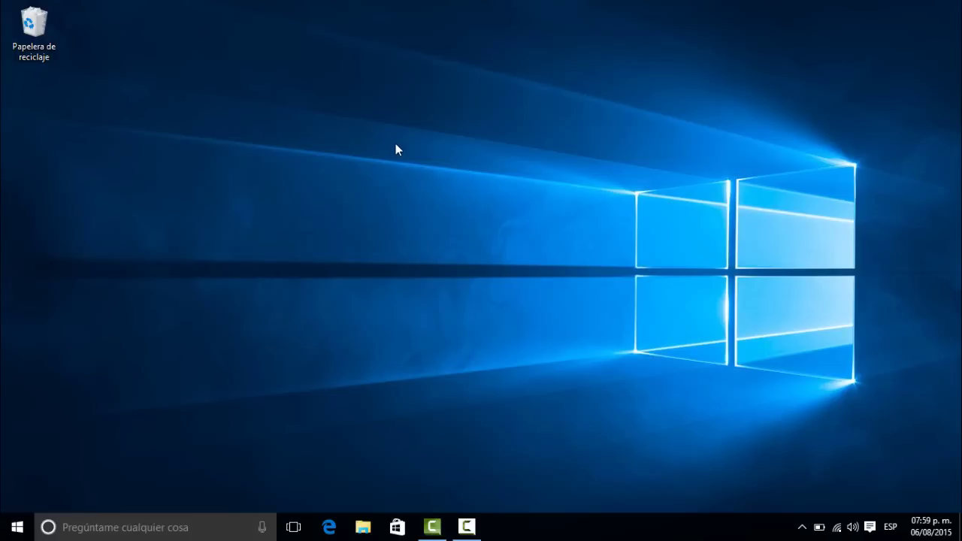